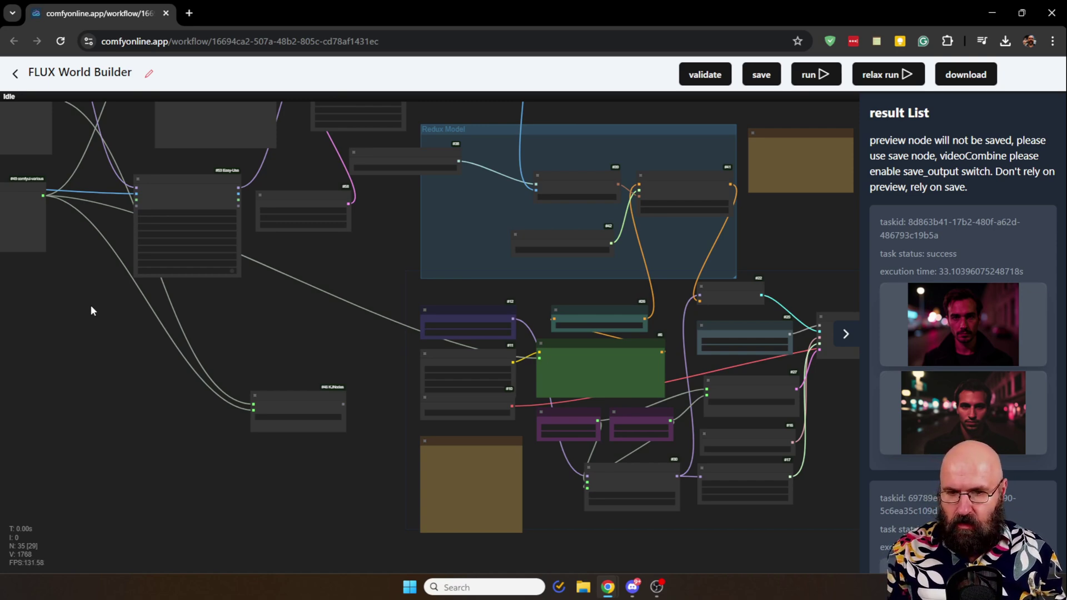
Close in on the Redux Apply Style Model node showing strength 0.700 and multiply type
left_click_drag(92, 309, 33, 350)
scroll(673, 267, "up", 4)
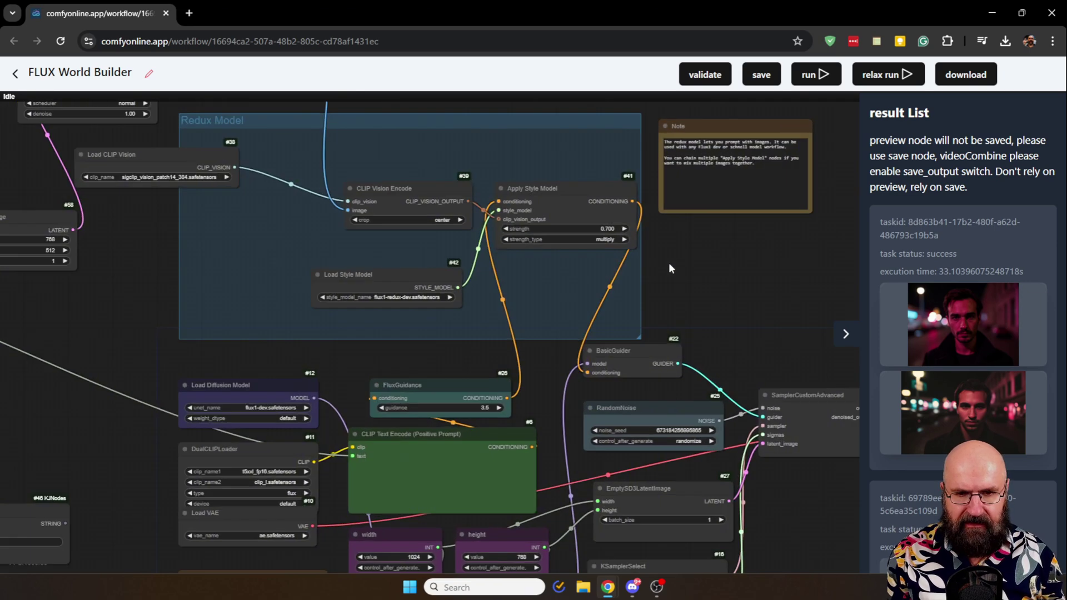
scroll(669, 264, "up", 3)
left_click_drag(677, 265, 763, 390)
scroll(697, 338, "up", 3)
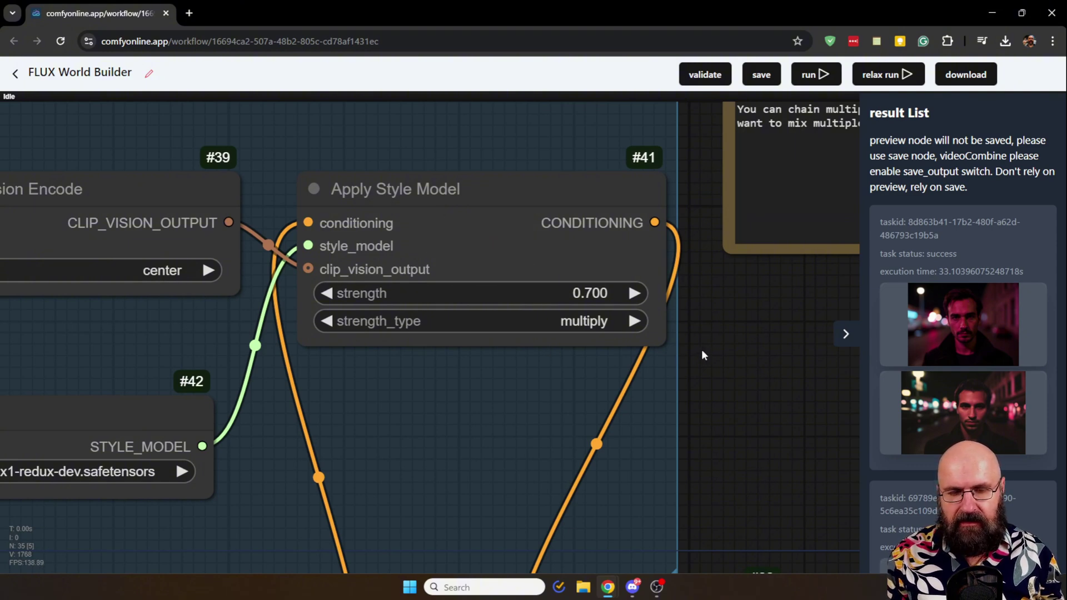
Read the Redux note on image prompting and chaining style models, then return to Apply Style Model
left_click_drag(701, 352, 635, 468)
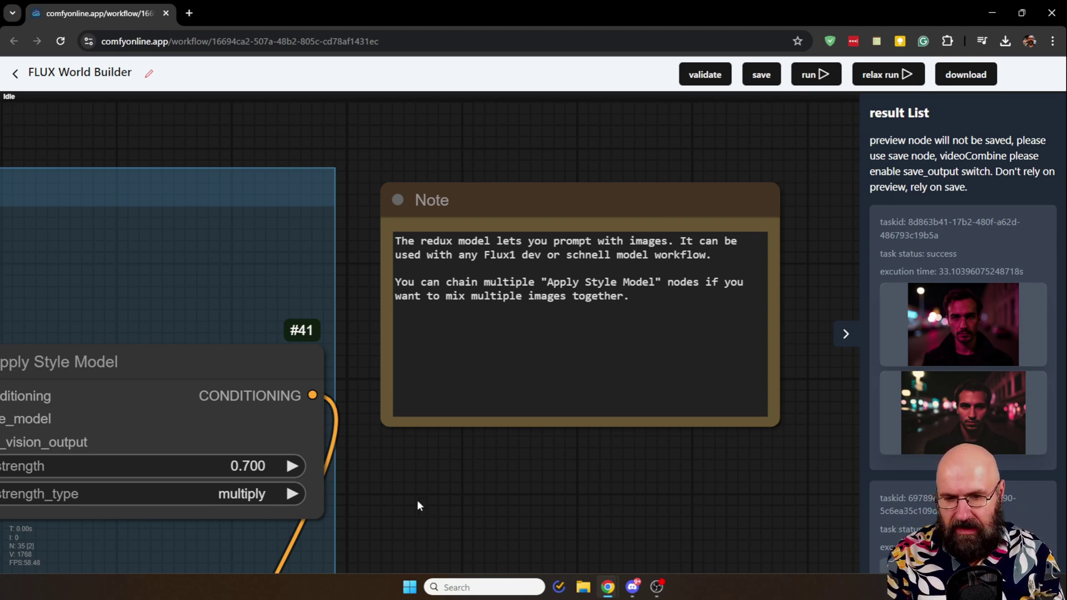
left_click_drag(420, 507, 652, 416)
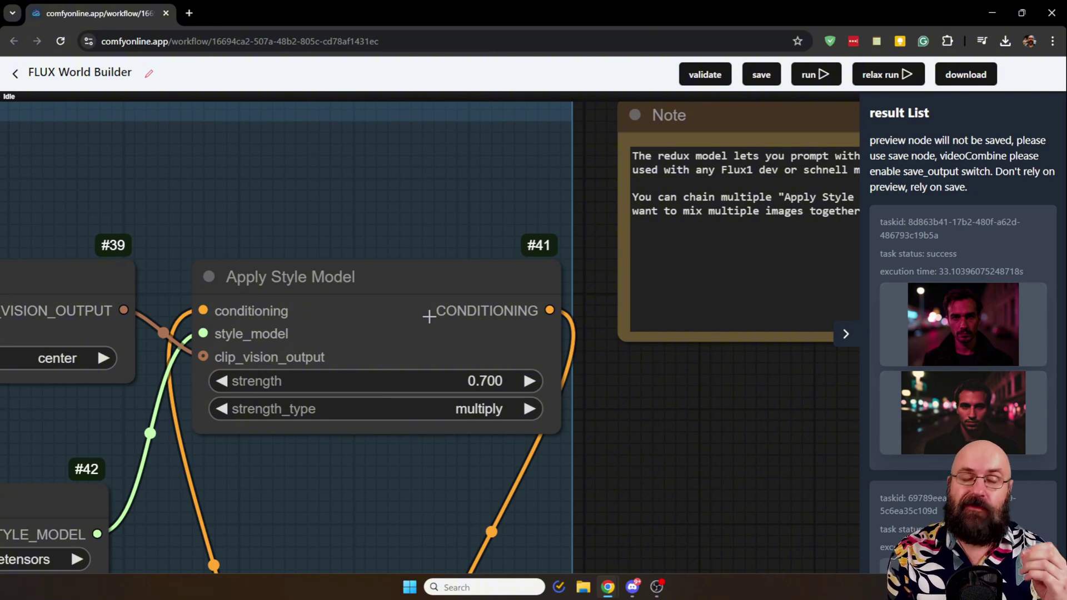
Zoom out to see the whole Redux Model group with its note
scroll(565, 392, "down", 5)
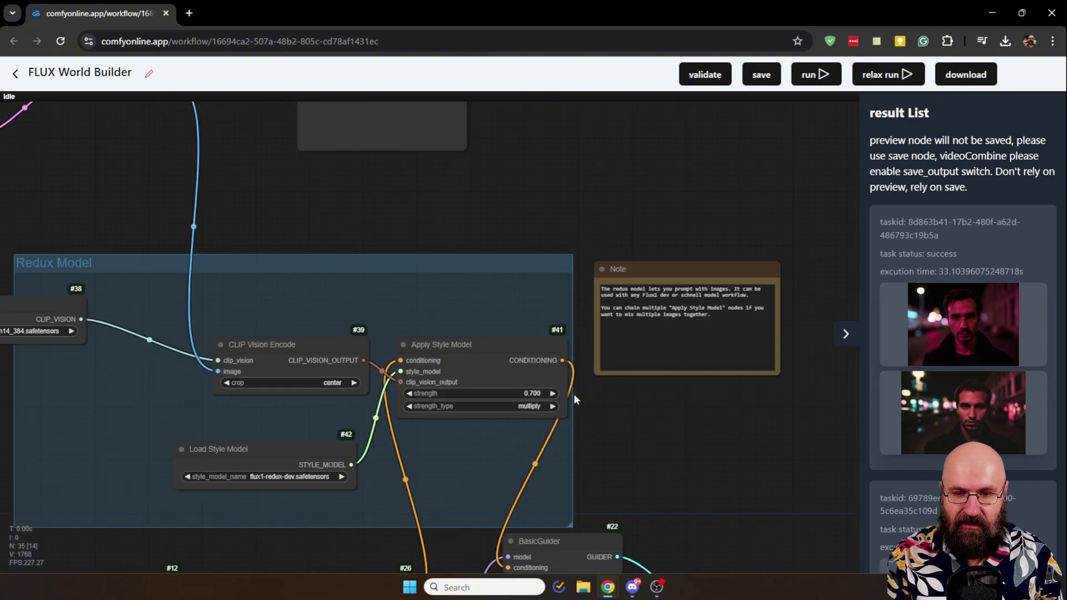
left_click_drag(418, 233, 455, 235)
scroll(454, 235, "down", 3)
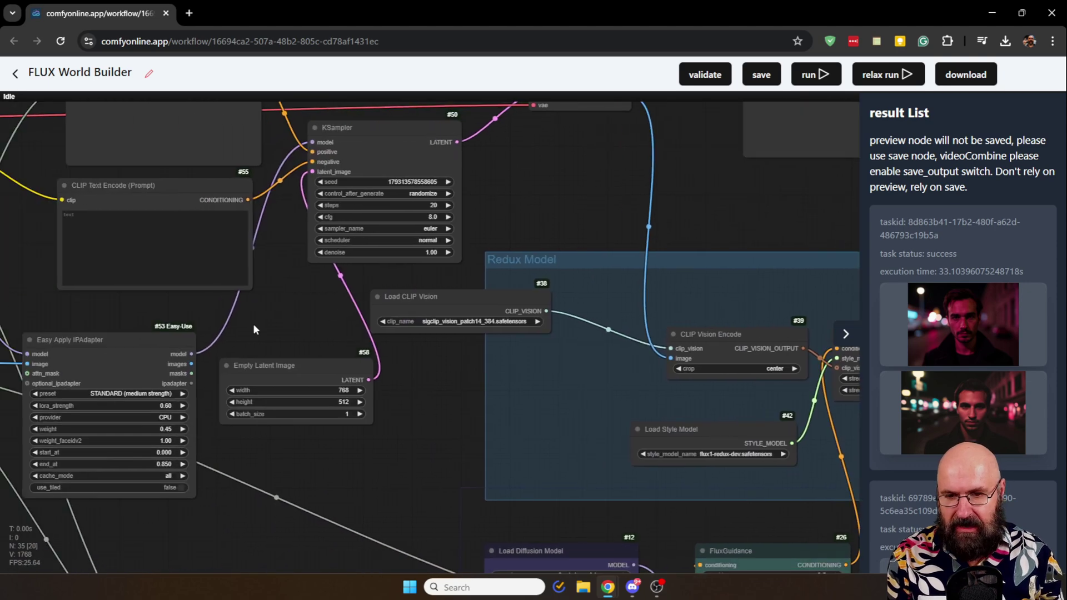
Show the pink-lit street reference image and the 'night portrait of a man, pink light' prompt
scroll(255, 328, "up", 4)
left_click_drag(206, 390, 483, 392)
scroll(250, 283, "up", 8)
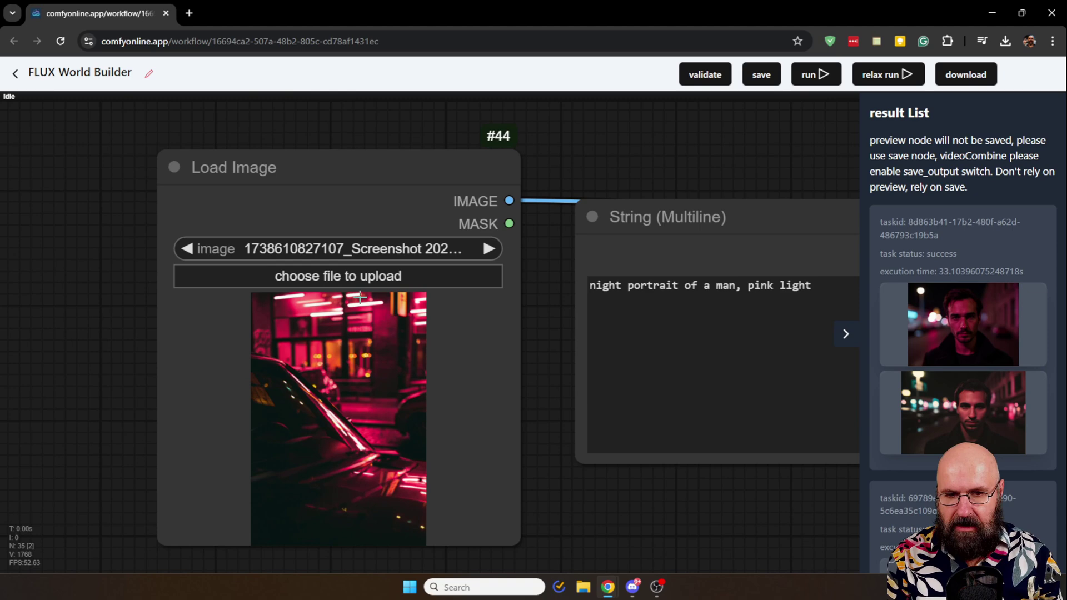
left_click_drag(683, 166, 316, 147)
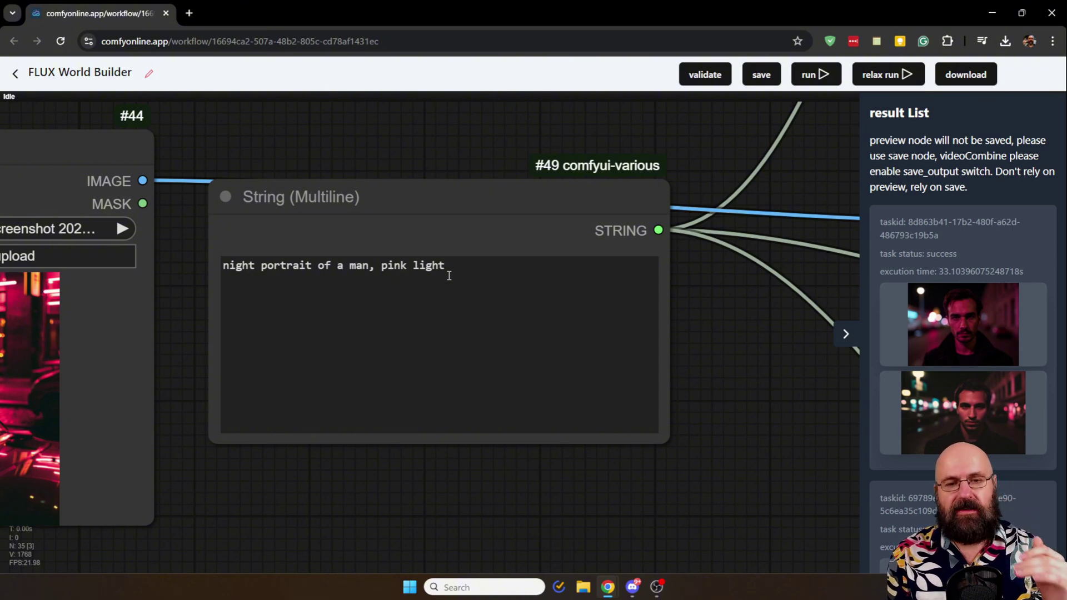
Center Easy Apply IPAdapter: STANDARD preset, weight 0.45, lora_strength 0.60, end_at 0.850
scroll(495, 180, "down", 6)
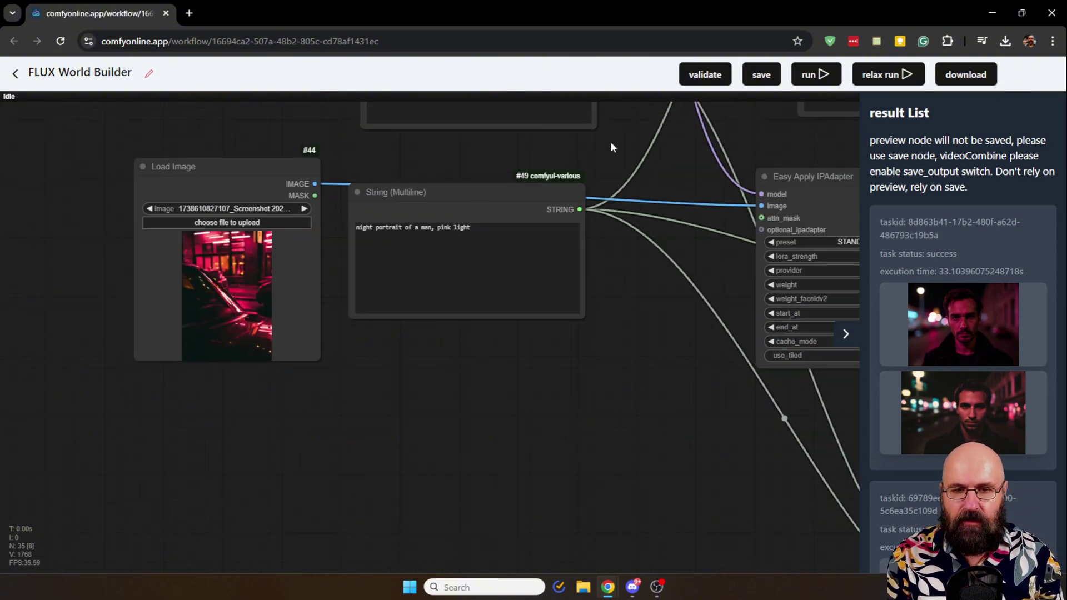
left_click_drag(682, 177, 252, 132)
scroll(350, 148, "up", 7)
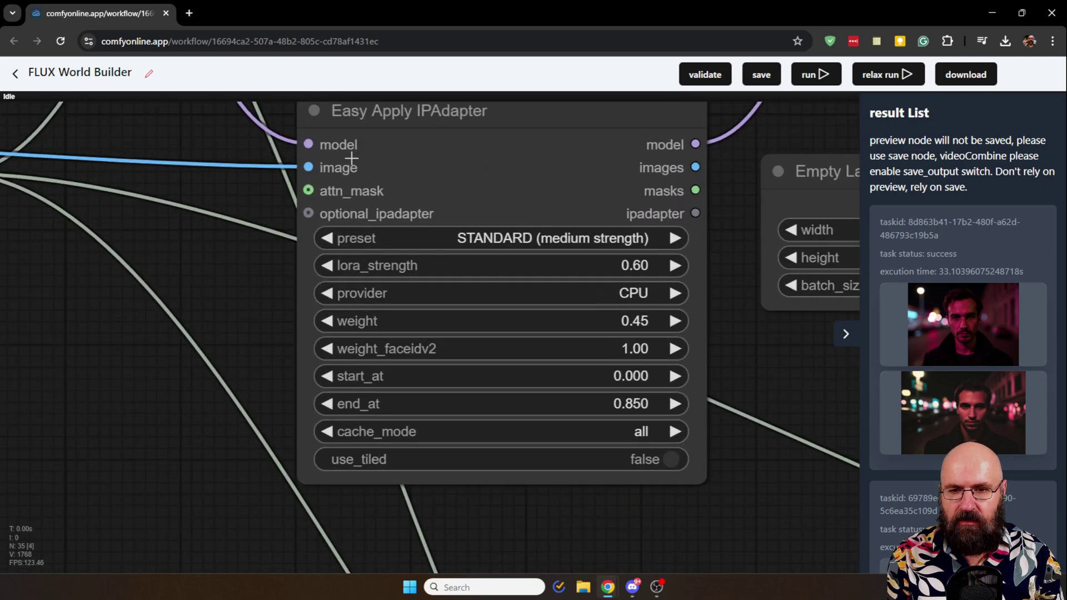
left_click_drag(251, 175, 189, 242)
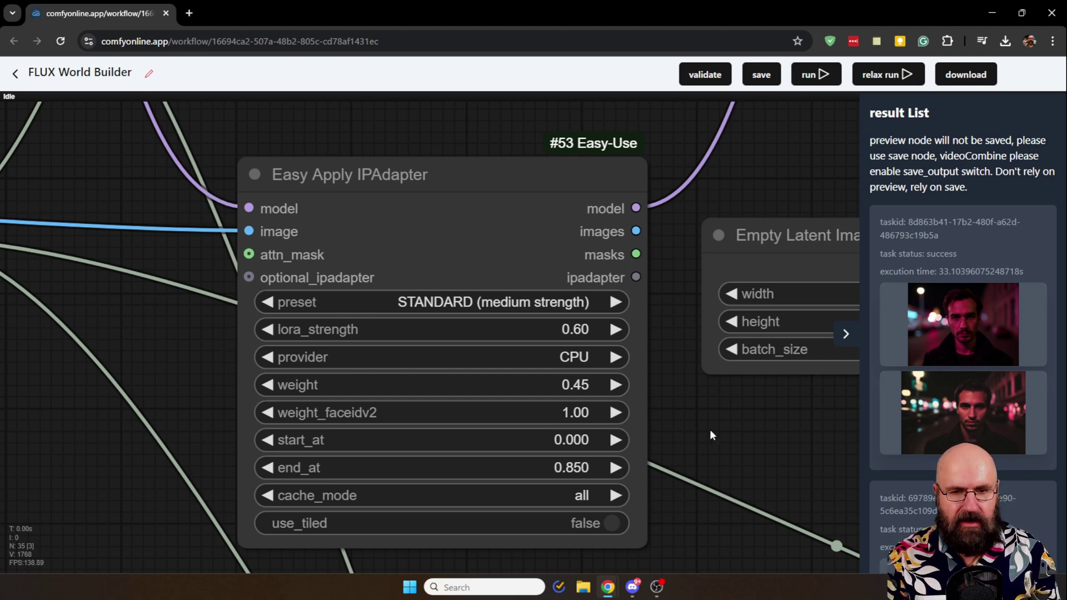
Select the Easy Apply IPAdapter node to highlight its links
scroll(692, 379, "down", 5)
left_click_drag(751, 269, 626, 315)
left_click(494, 327)
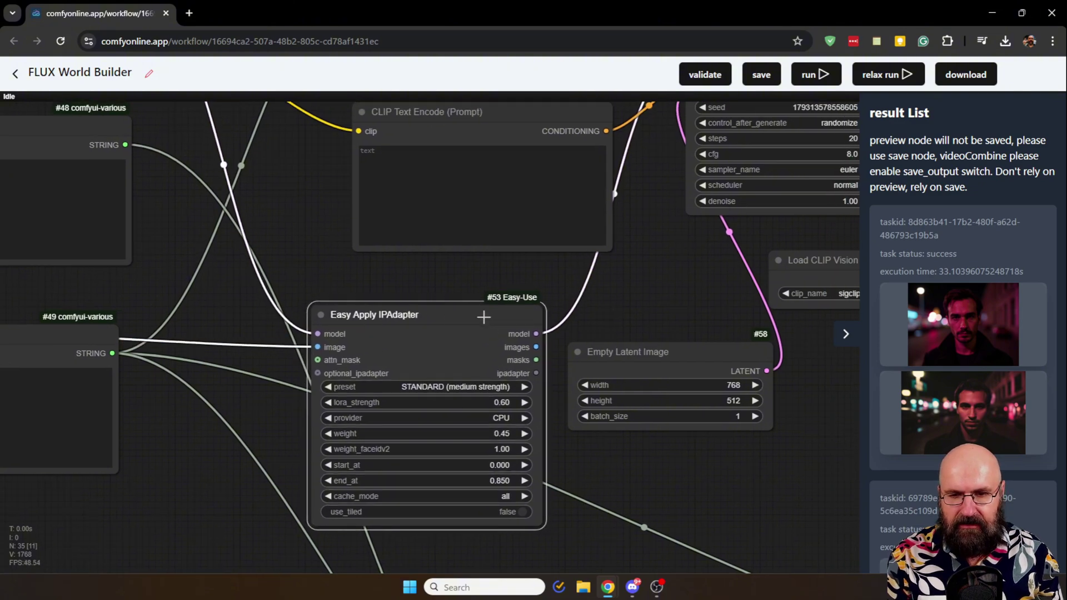
Inspect KSampler (20 steps, cfg 8.0, euler/normal) and the 768 by 512 Empty Latent Image
left_click_drag(629, 286, 406, 447)
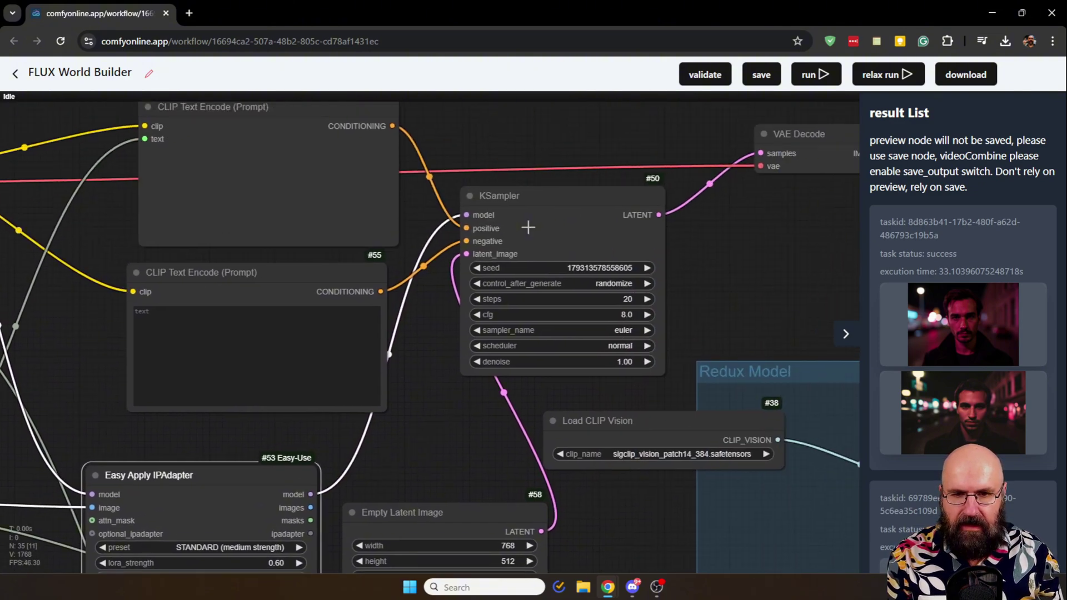
scroll(519, 228, "up", 5)
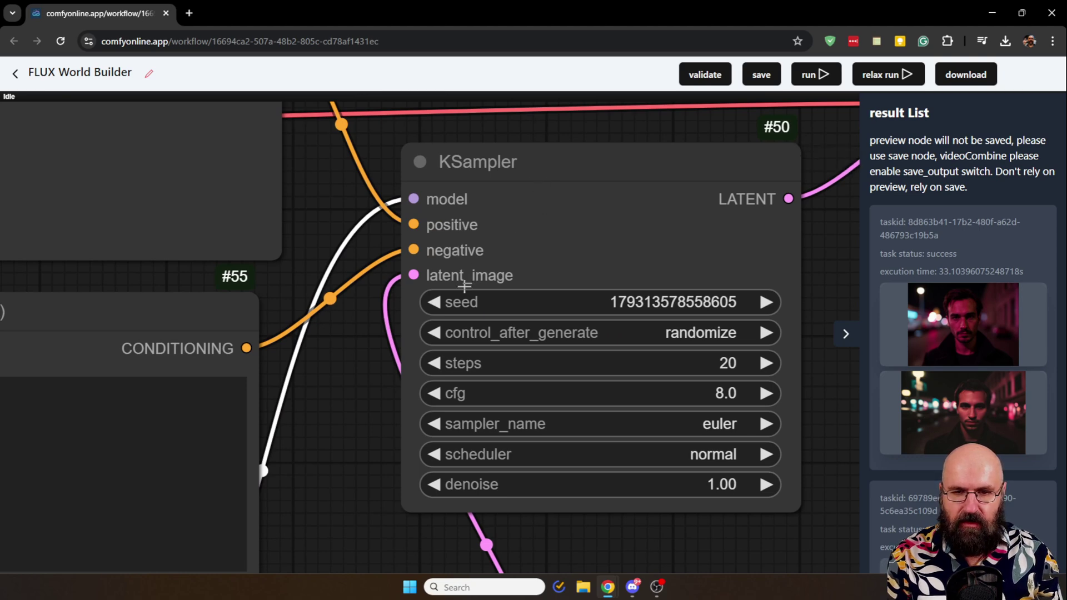
left_click_drag(340, 483, 333, 200)
left_click_drag(354, 355, 354, 211)
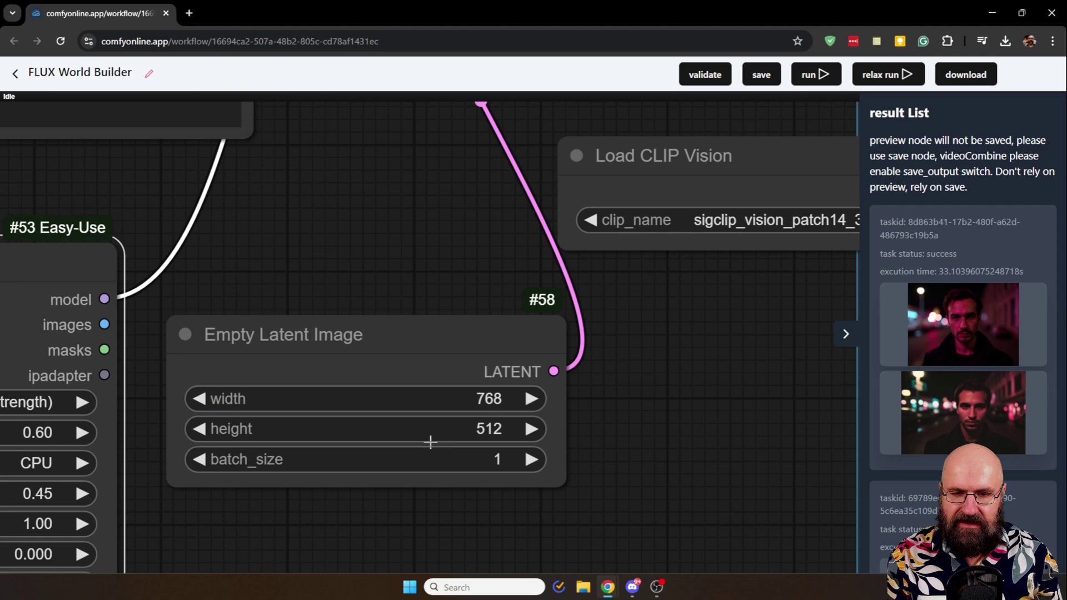
left_click_drag(418, 255, 421, 493)
left_click_drag(368, 365, 427, 461)
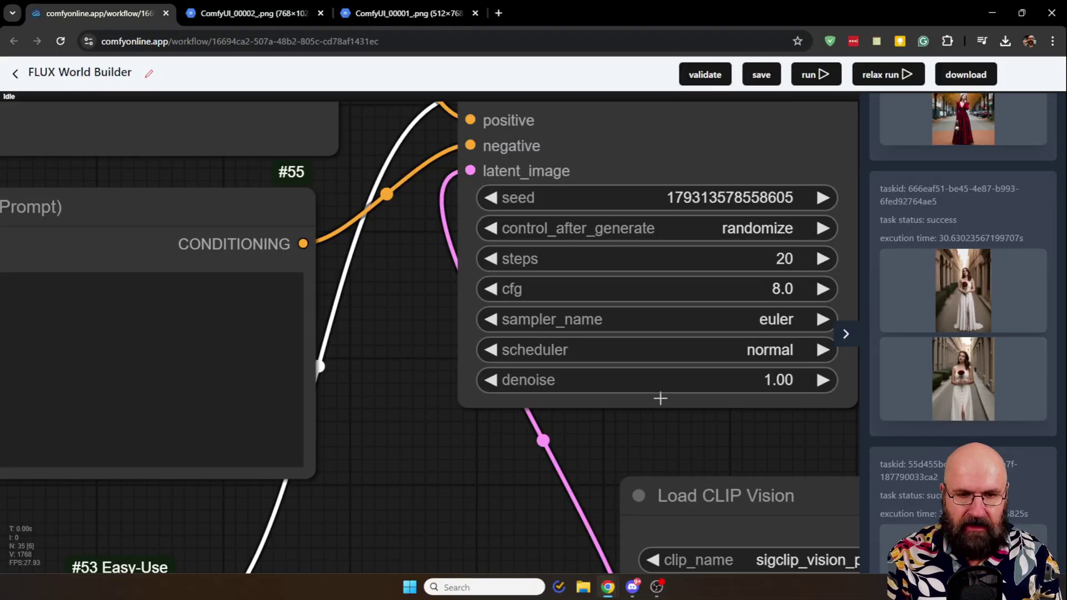
Trace the output through VAE Decode into Save Image, then return toward the Redux Model group
scroll(660, 398, "down", 5)
scroll(527, 175, "right", 5)
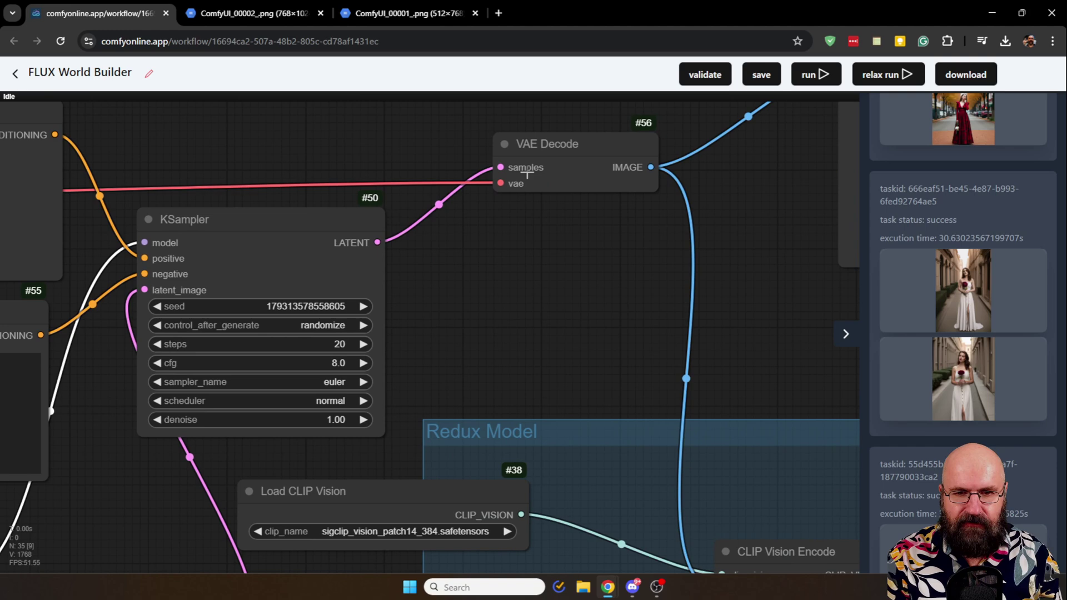
left_click_drag(784, 201, 360, 334)
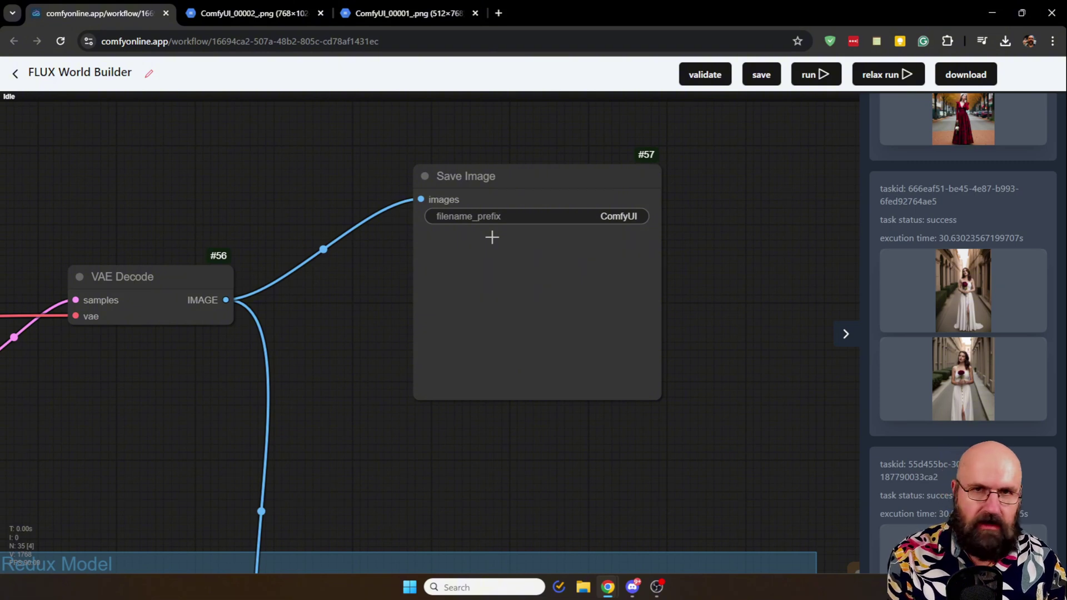
scroll(337, 439, "down", 5)
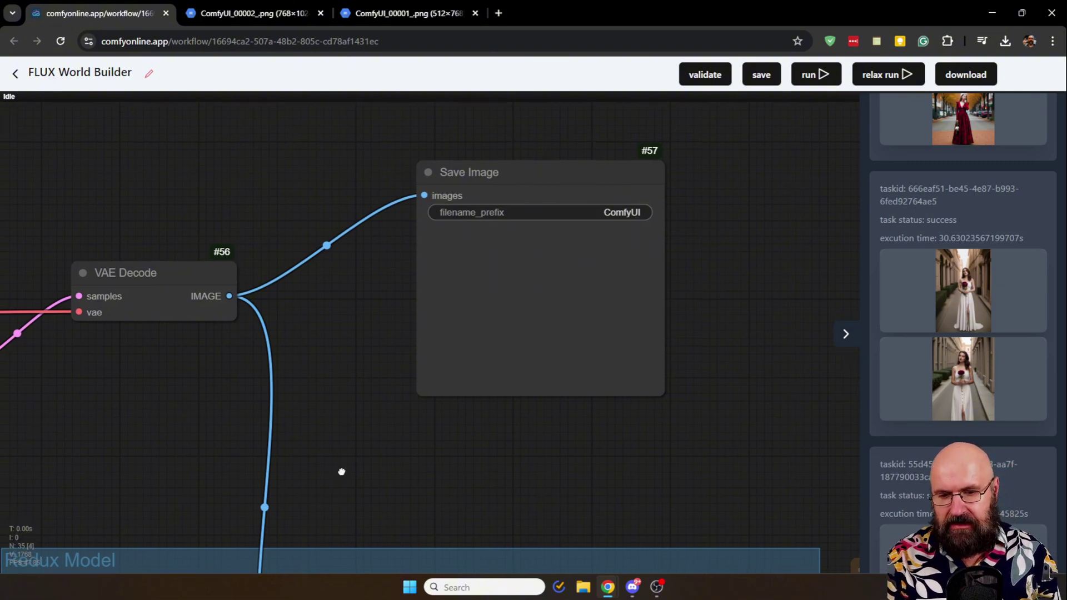
Select CLIP Vision Encode and trace it via Apply Style Model (0.700, multiply) to BasicGuider
scroll(342, 407, "down", 3)
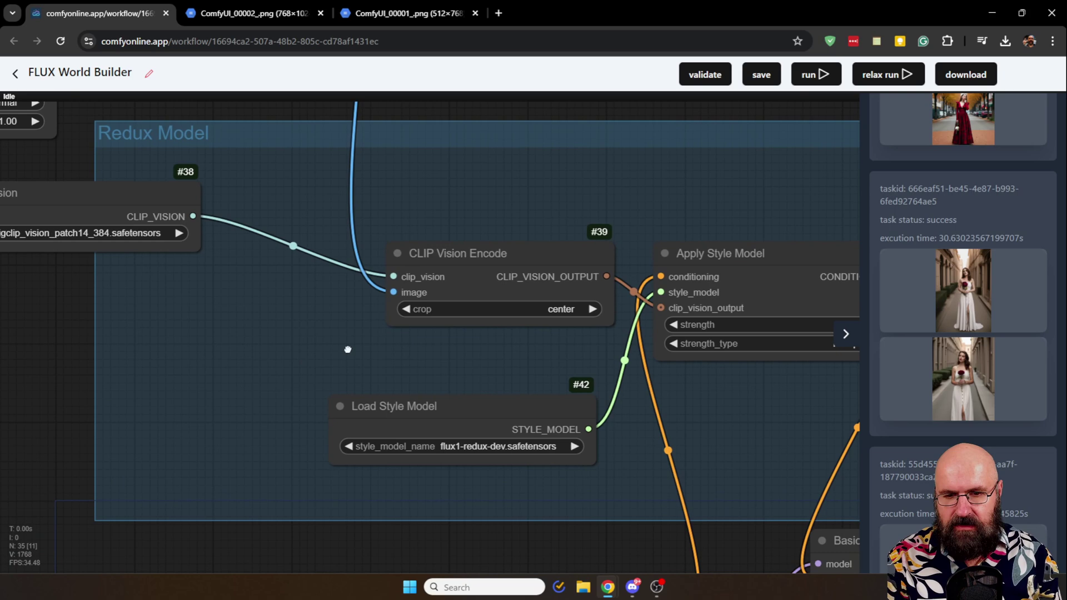
scroll(428, 362, "up", 2)
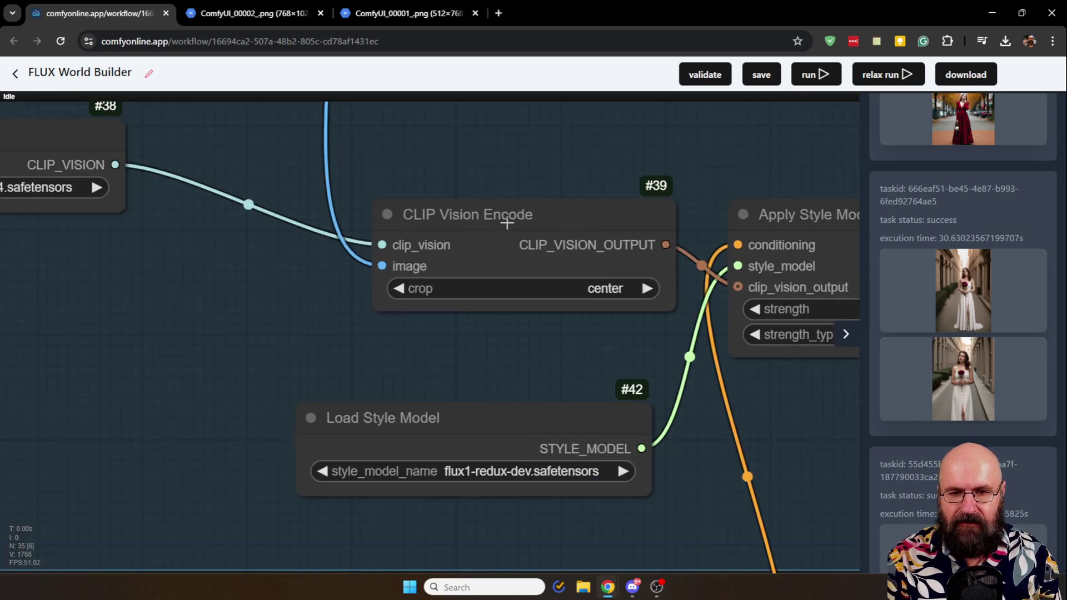
left_click(572, 236)
scroll(565, 231, "right", 5)
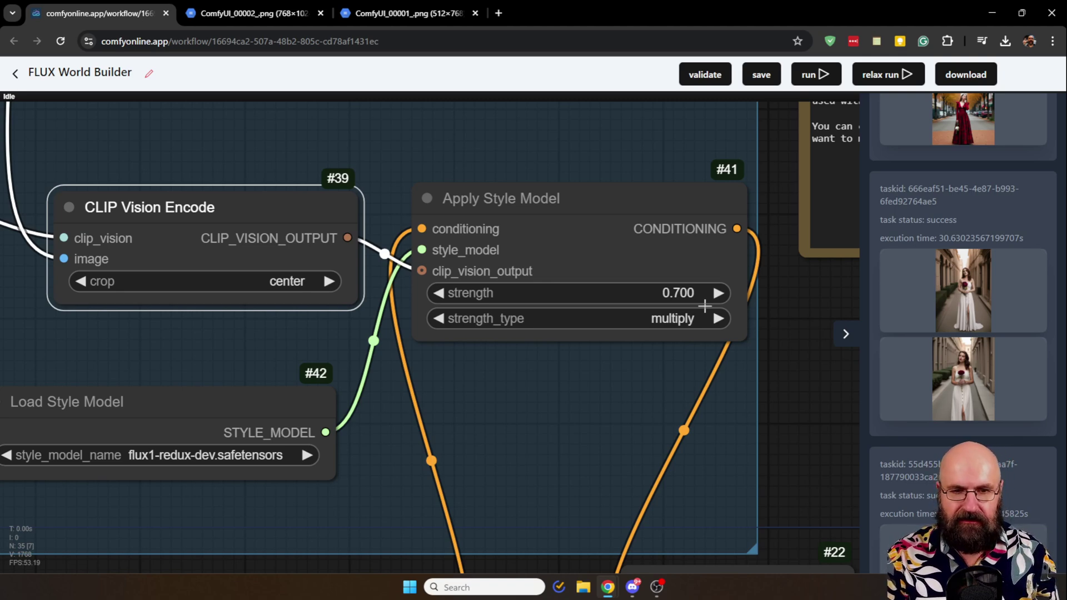
scroll(704, 305, "down", 1)
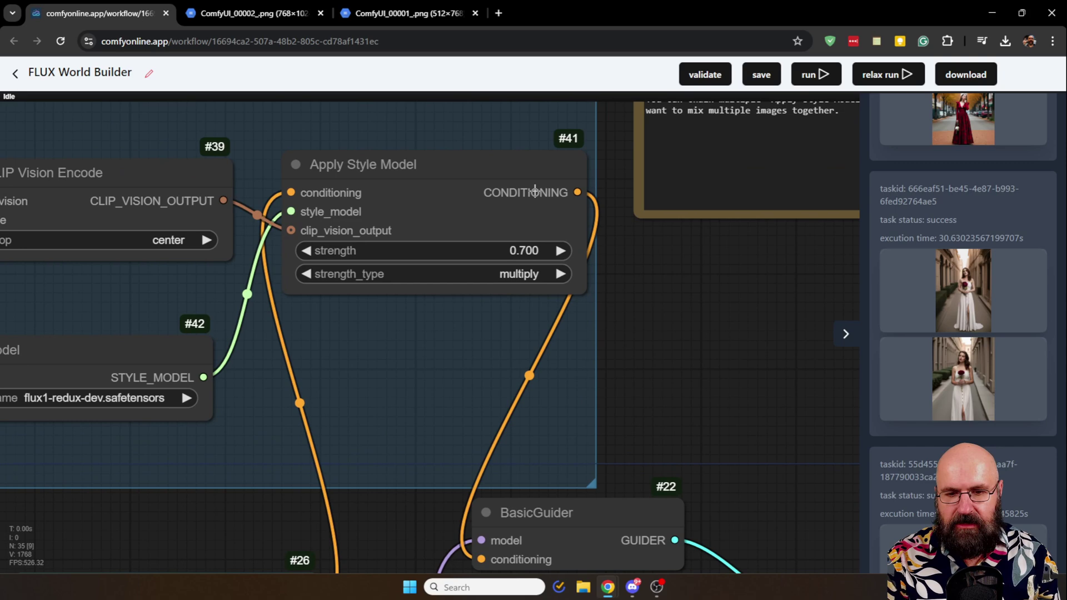
left_click_drag(685, 372, 624, 207)
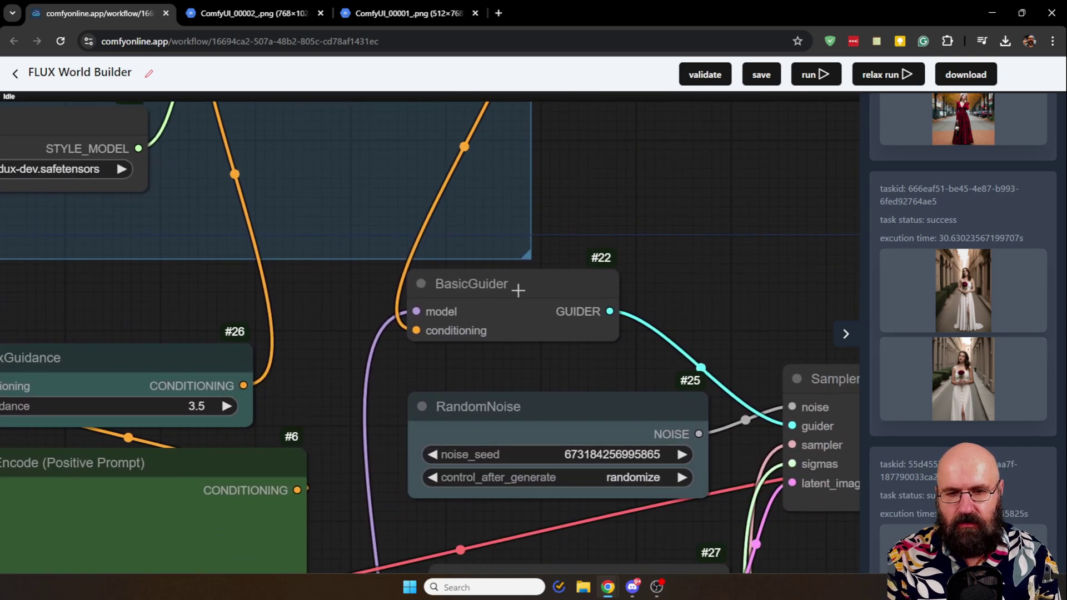
Nudge BasicGuider and zoom in on SamplerCustomAdvanced and EmptySD3LatentImage
left_click_drag(518, 289, 523, 299)
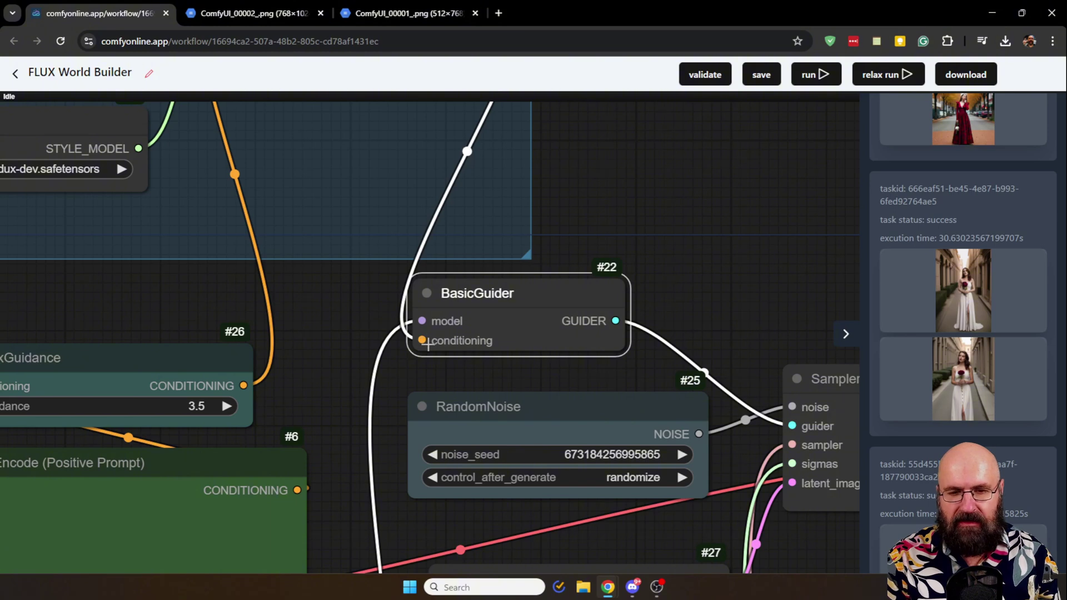
left_click_drag(698, 312, 428, 182)
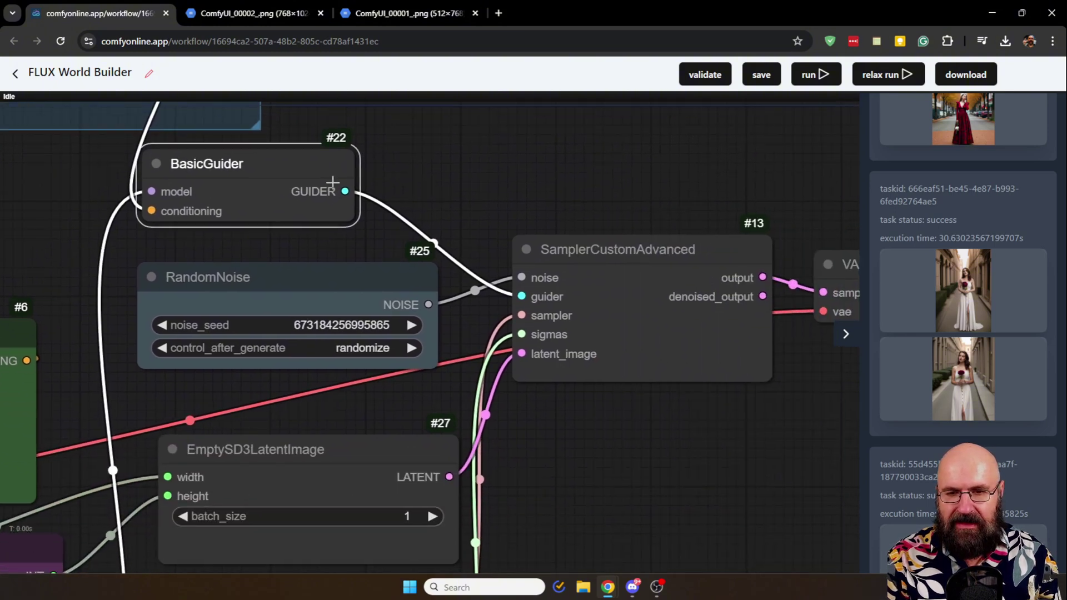
left_click_drag(629, 189, 562, 195)
scroll(607, 222, "up", 2)
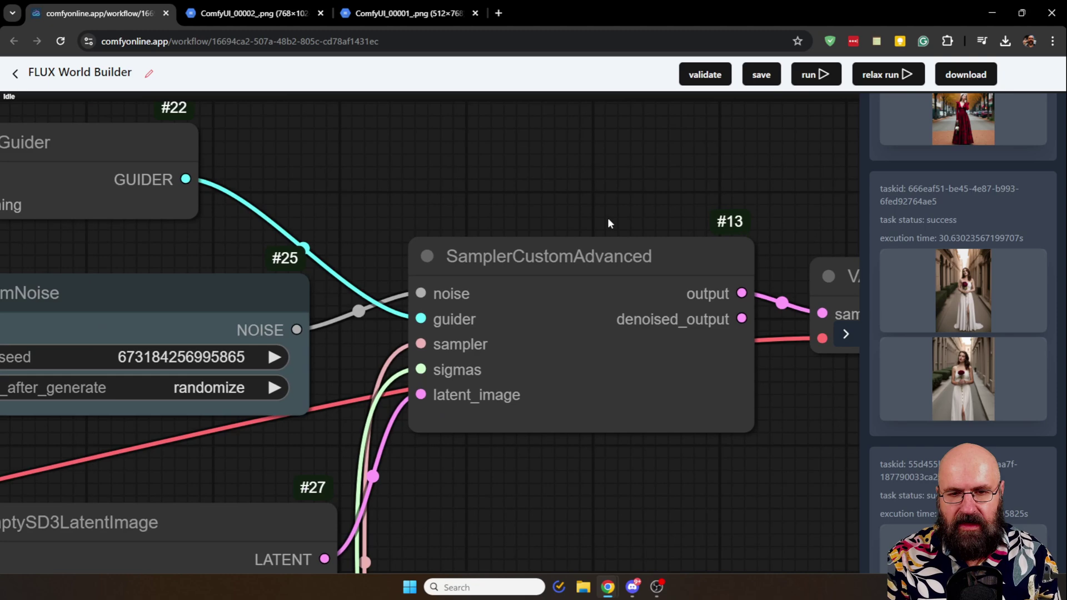
scroll(608, 223, "up", 1)
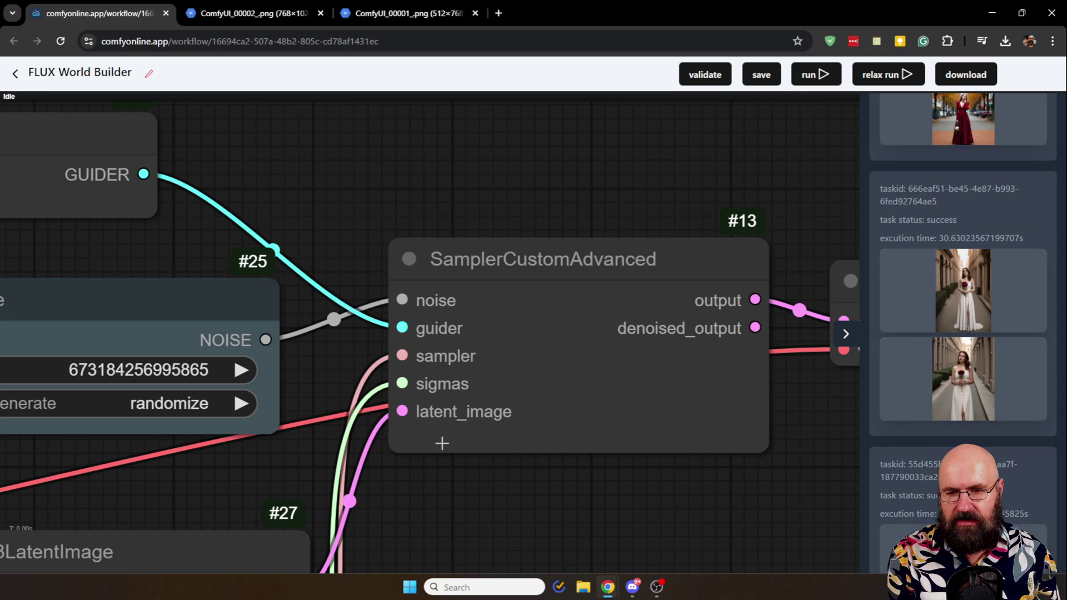
Tidy the RandomNoise, KSamplerSelect (euler) and EmptySD3LatentImage node positions
left_click_drag(199, 298, 220, 284)
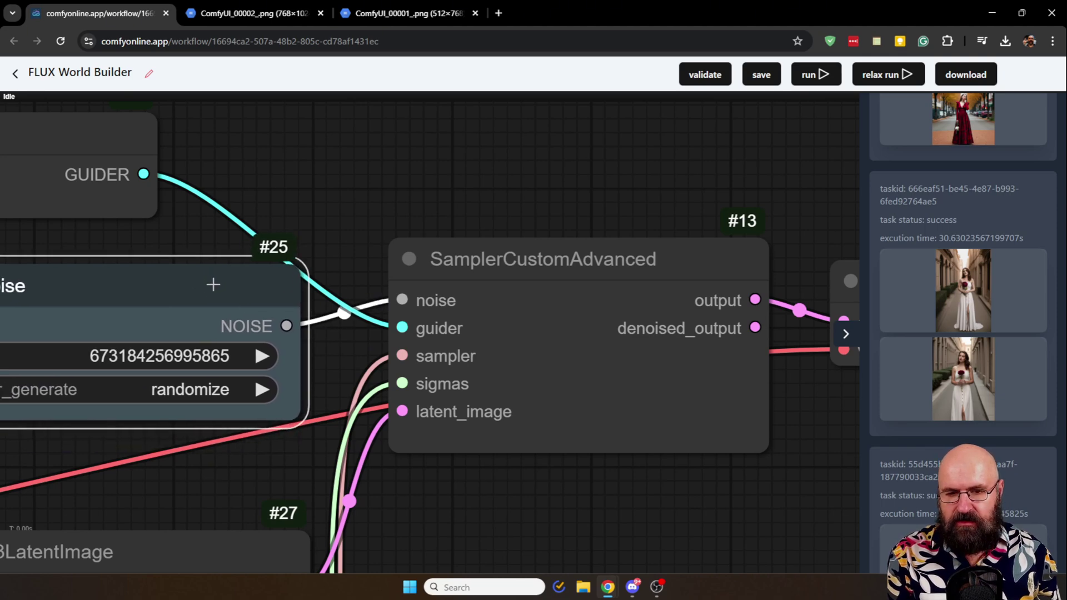
scroll(468, 495, "down", 3)
left_click(348, 444)
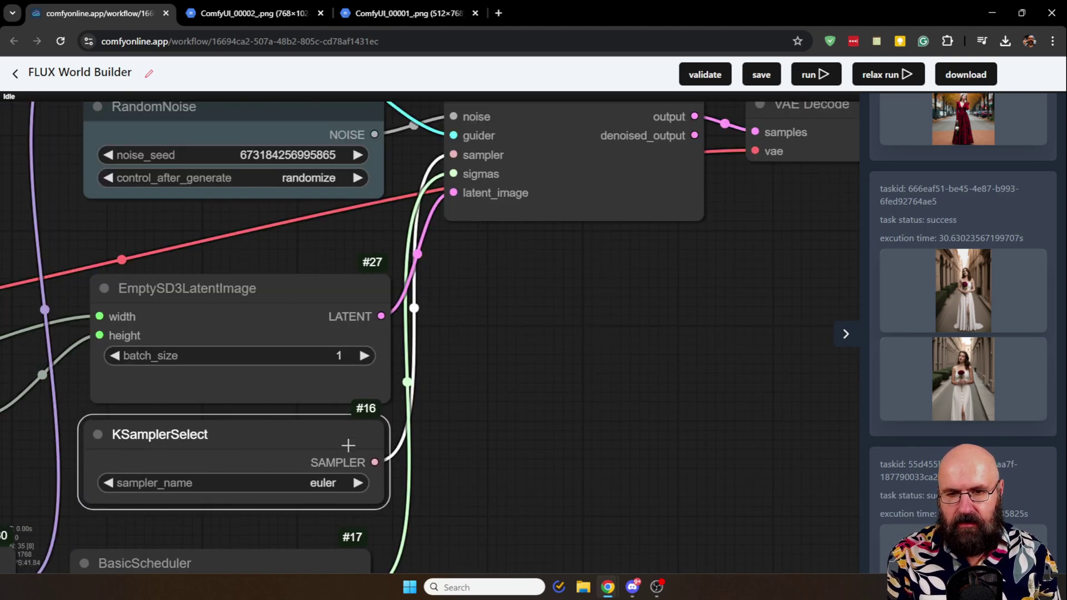
mouse_move(324, 300)
left_mouse_down()
mouse_move(319, 279)
mouse_move(318, 305)
left_mouse_up()
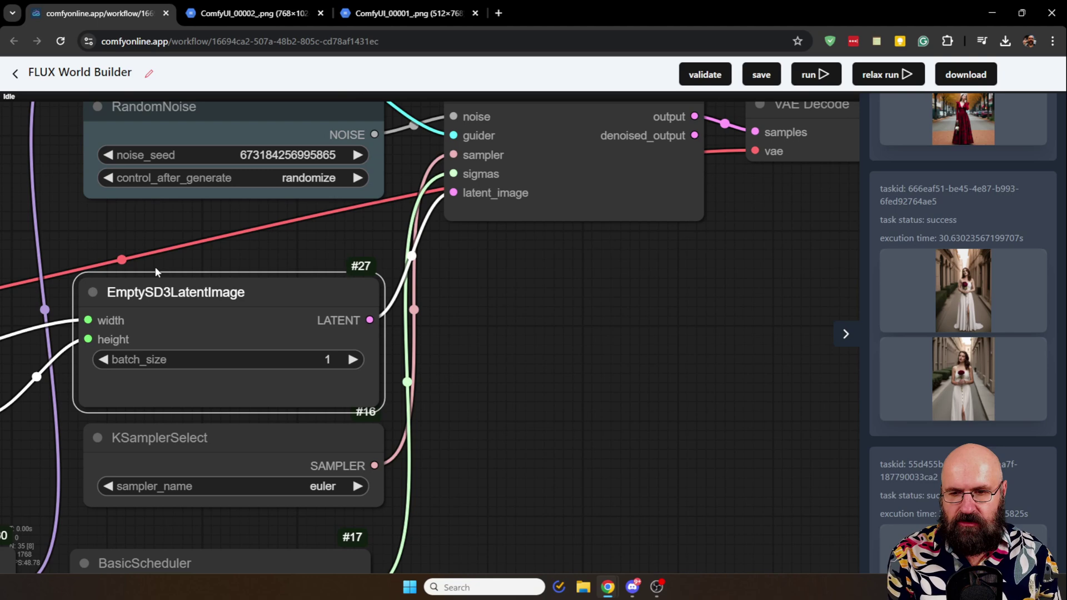
left_click_drag(74, 236, 549, 159)
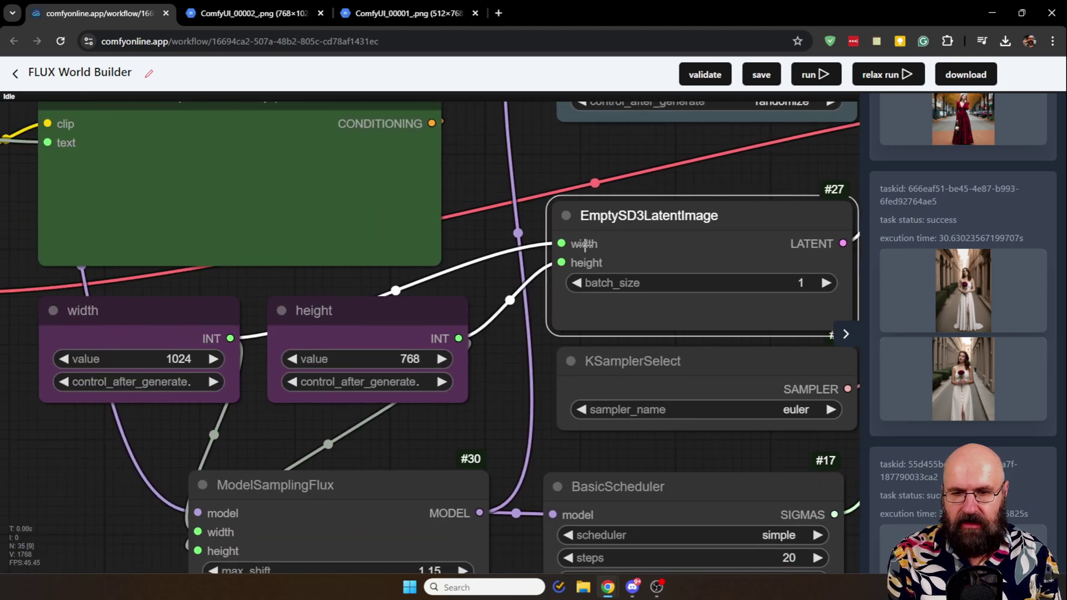
Tidy the 1024 width and 768 height nodes and the BasicScheduler node
left_click(144, 316)
left_click_drag(143, 315, 153, 307)
left_click_drag(305, 312, 305, 305)
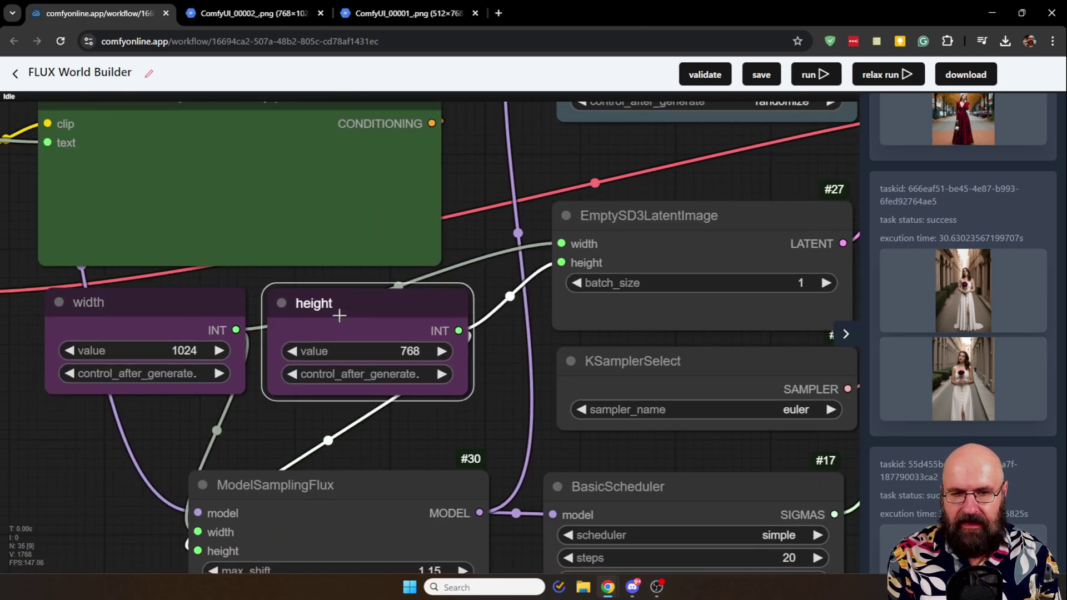
left_click_drag(709, 429, 340, 336)
left_click_drag(405, 388, 414, 376)
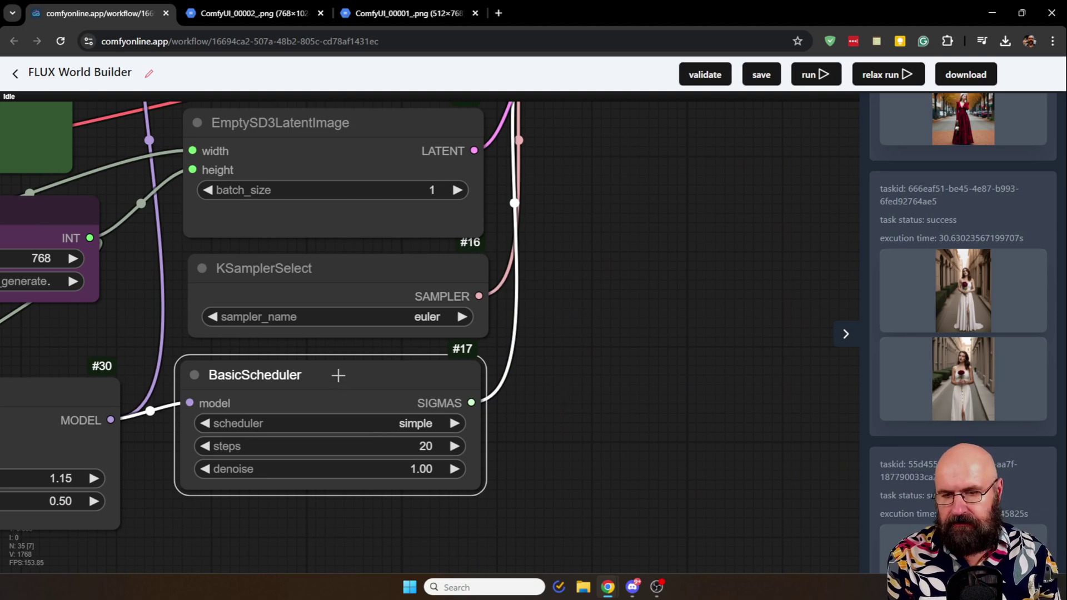
Arrange Load Diffusion Model, DualCLIPLoader and Load VAE so they no longer overlap
left_click_drag(335, 363, 354, 352)
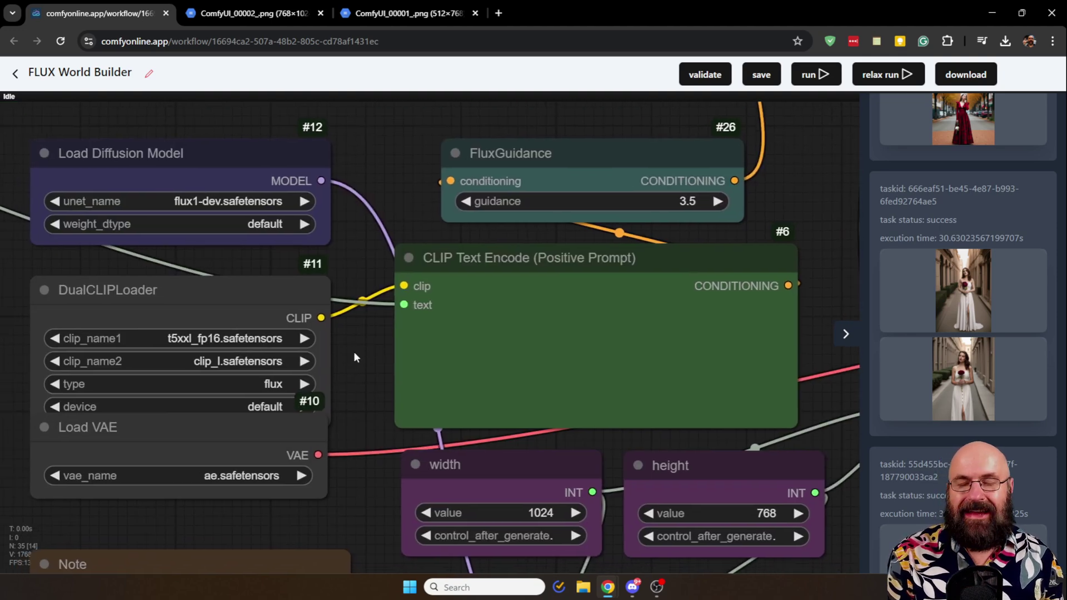
mouse_move(193, 155)
left_mouse_down()
mouse_move(201, 140)
mouse_move(197, 153)
left_mouse_up()
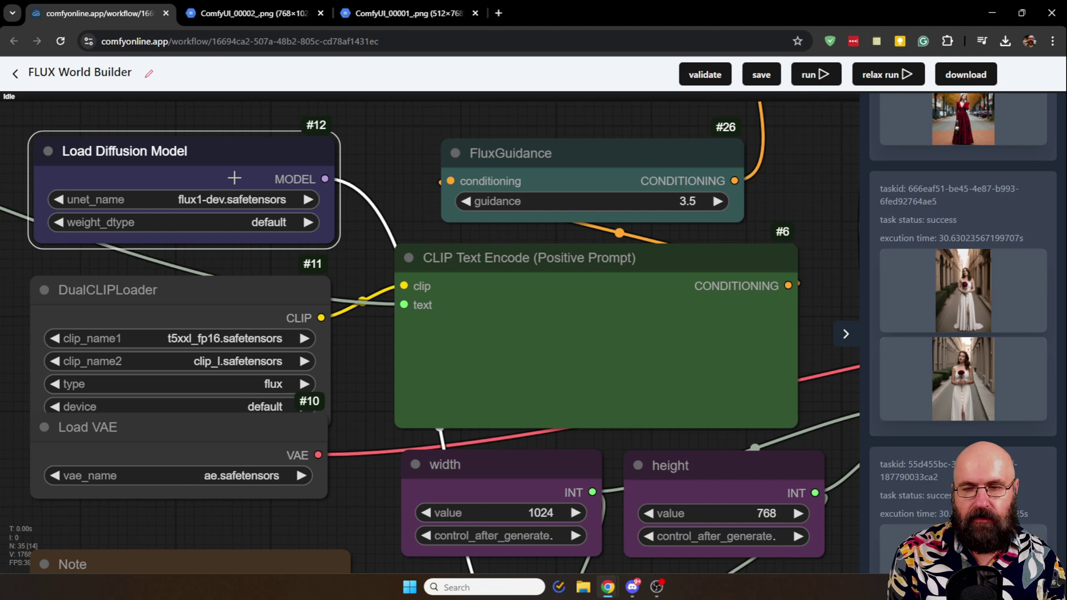
left_click_drag(226, 152, 224, 162)
left_click_drag(223, 283, 225, 278)
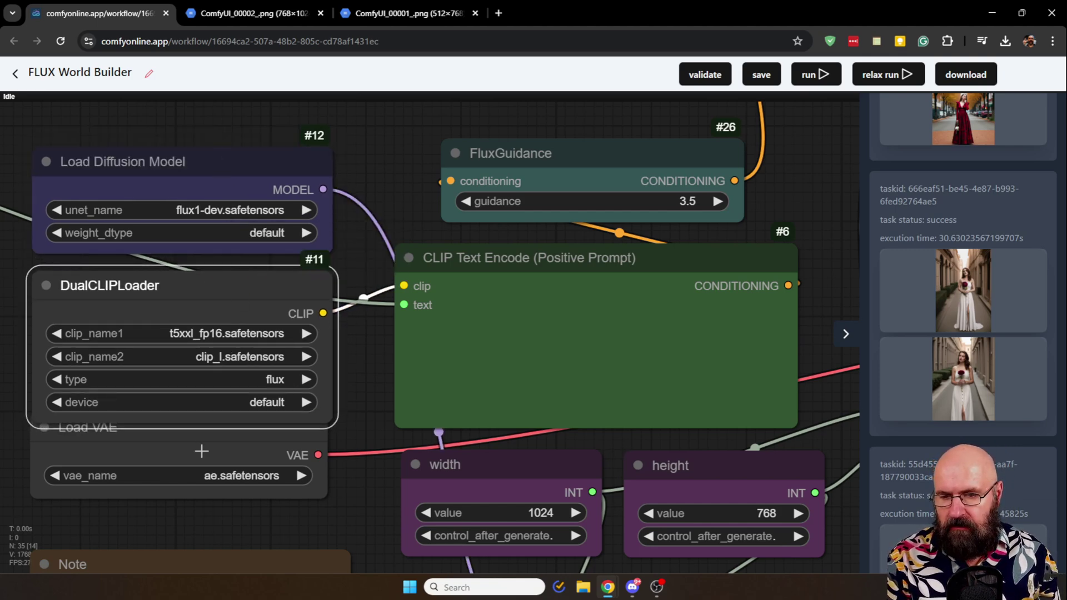
left_click_drag(202, 448, 206, 475)
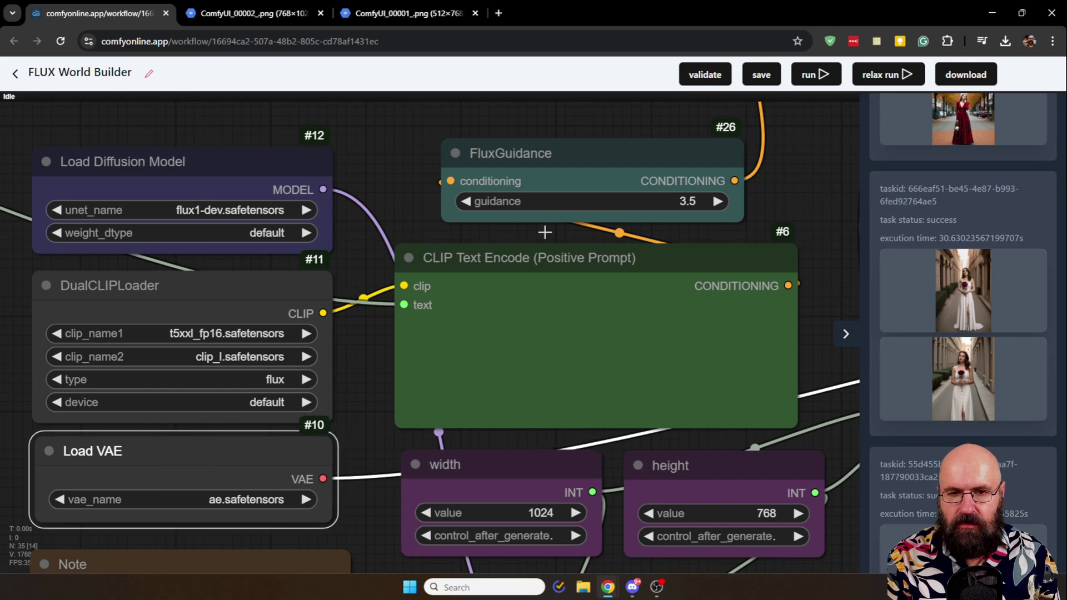
Nudge FluxGuidance and ModelSamplingFlux (max_shift 1.15, base_shift 0.50) into place
left_click_drag(567, 152, 571, 150)
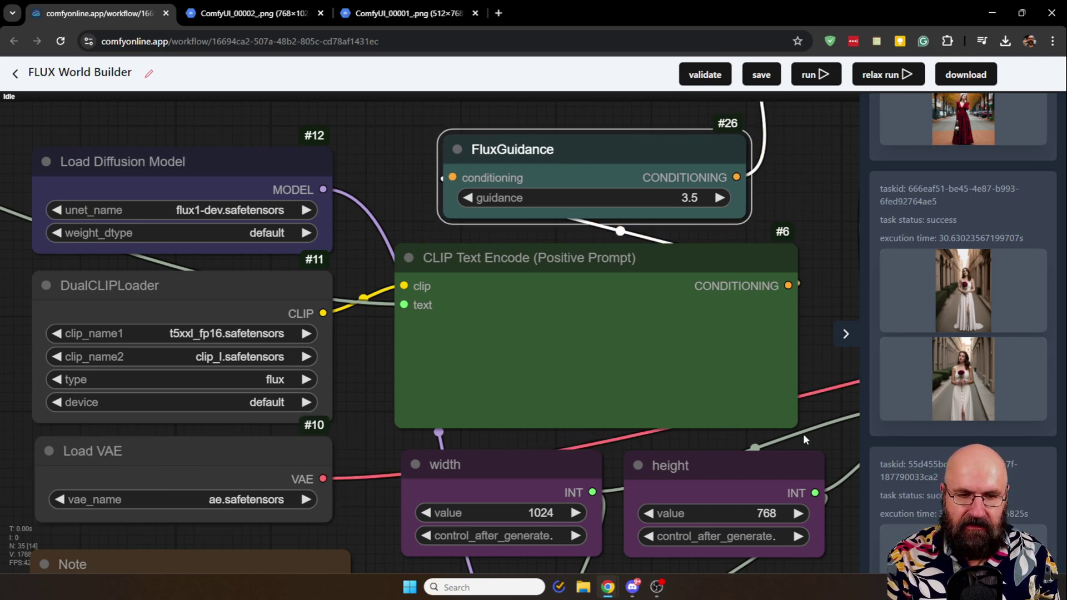
scroll(648, 339, "down", 6)
left_click_drag(647, 338, 646, 325)
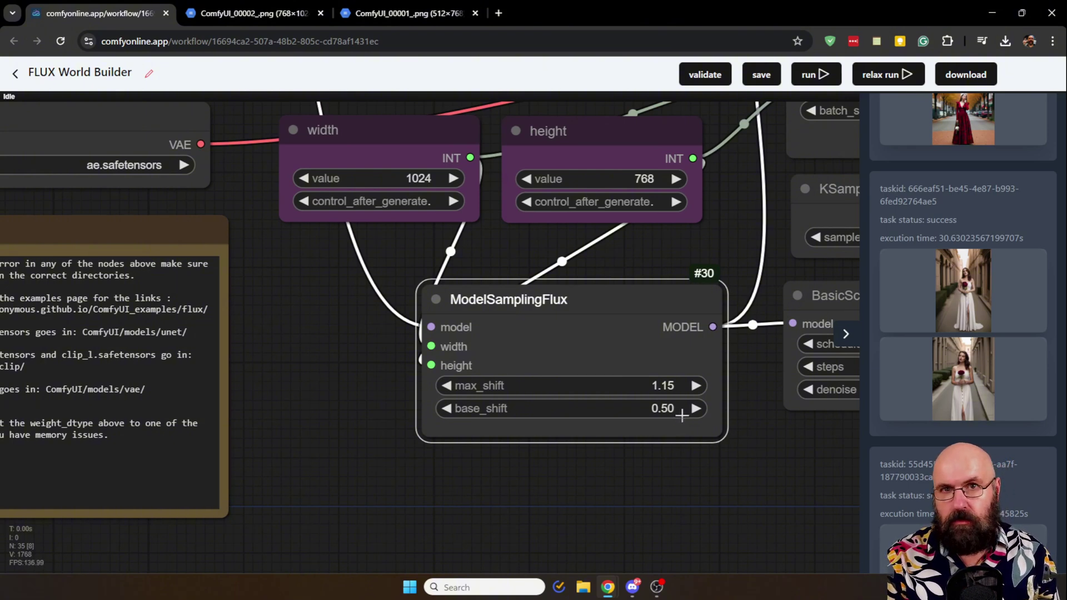
Display ComfyUI_00001_.png, the woman in a white dress holding a red rose
left_click(380, 11)
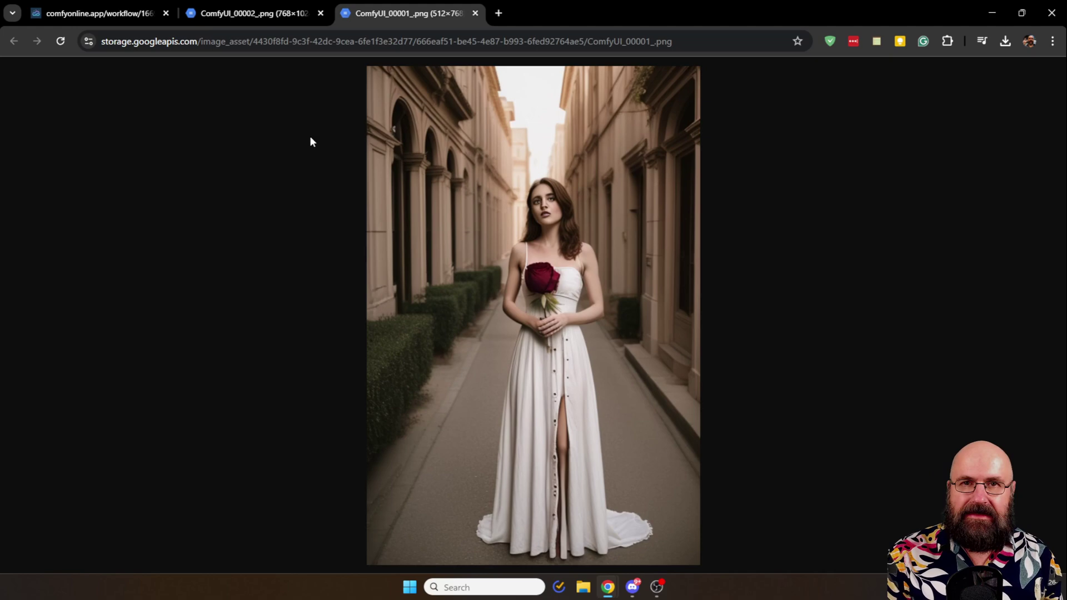